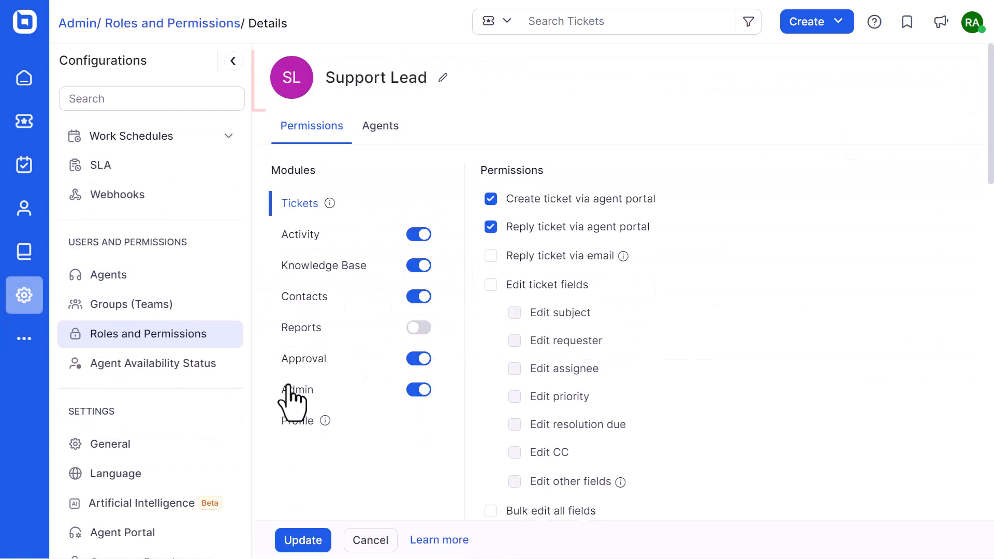
- Grant the Support Lead role the Manage fields and forms admin permission and save the role
click(310, 389)
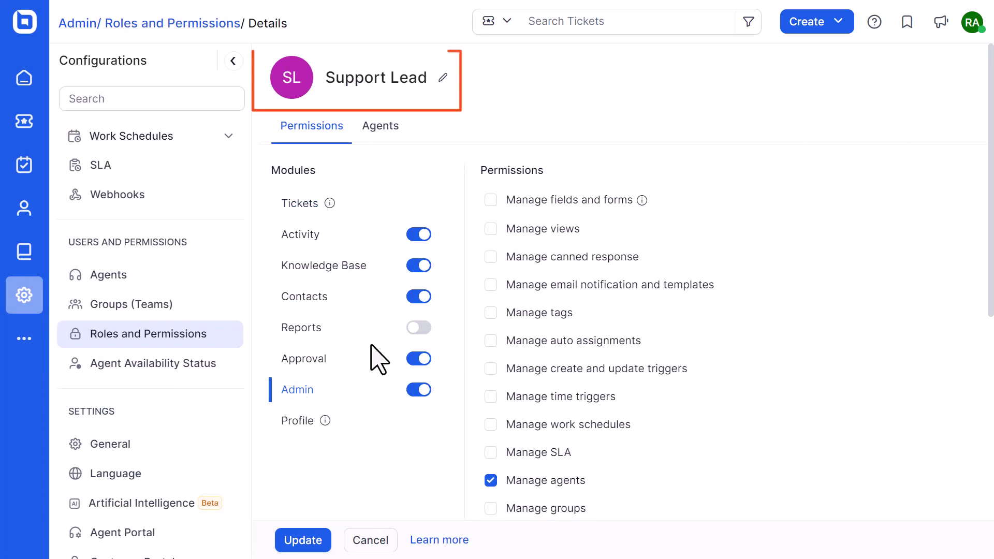
click(491, 199)
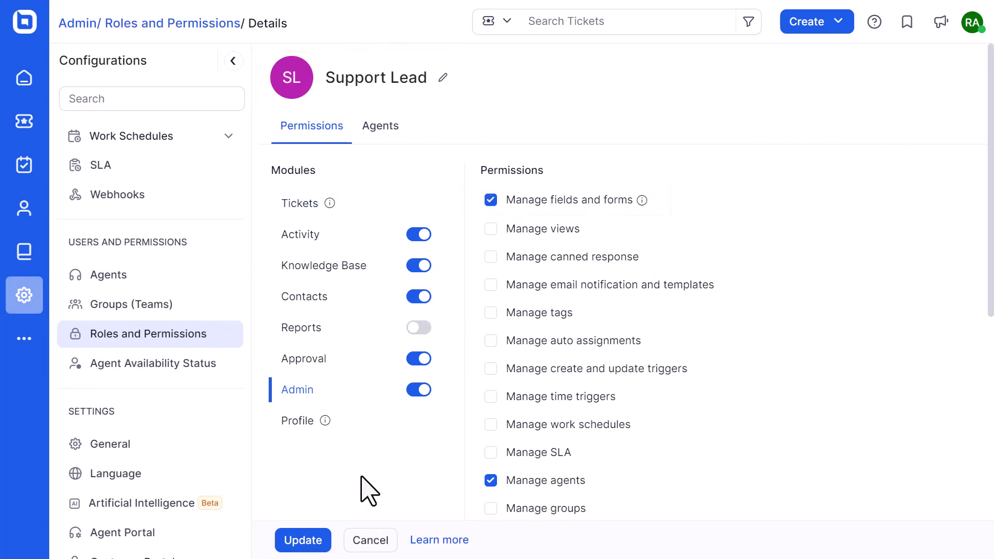
click(309, 538)
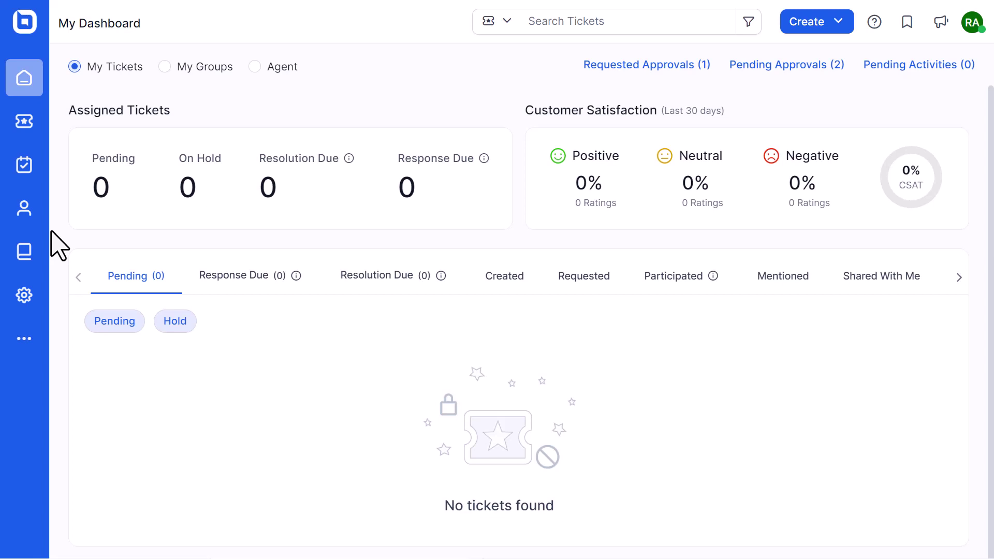
- Review the ticket, contact, activity and contact group field lists in the admin configurations
click(26, 294)
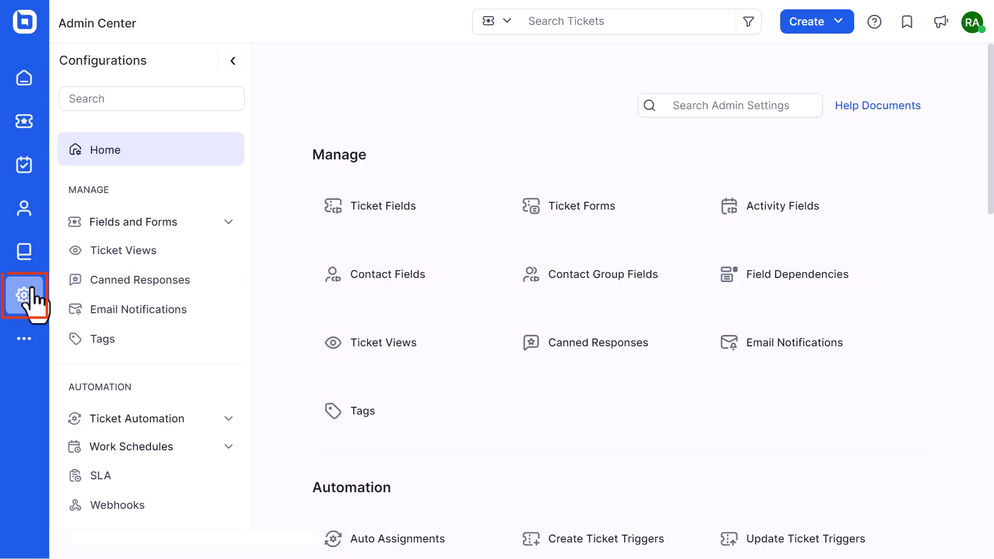
click(223, 222)
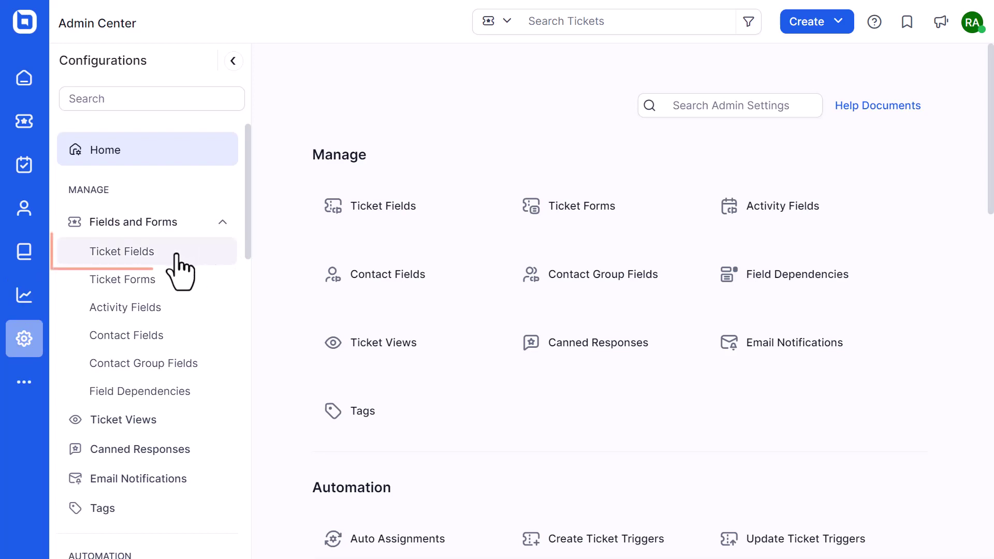
click(152, 253)
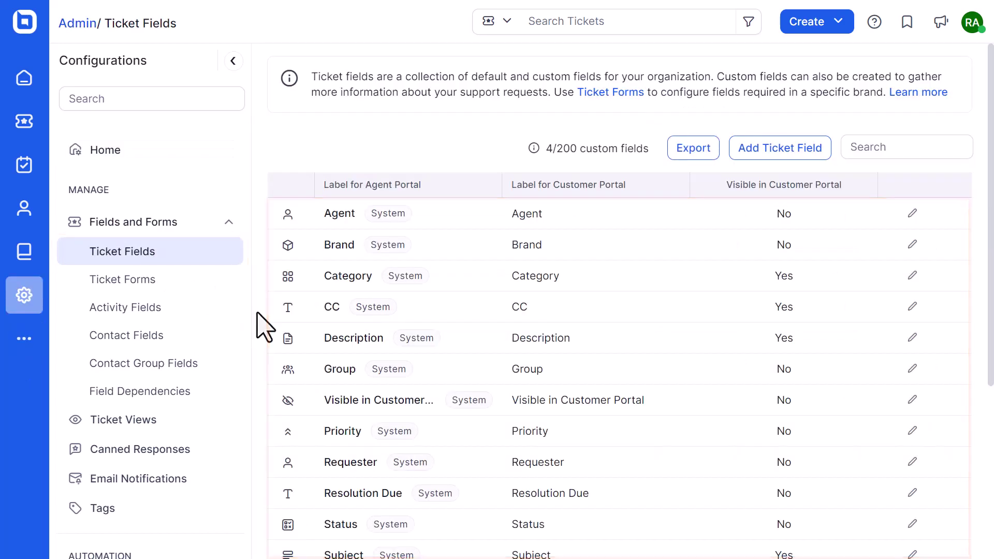
scroll(263, 325, down, 5)
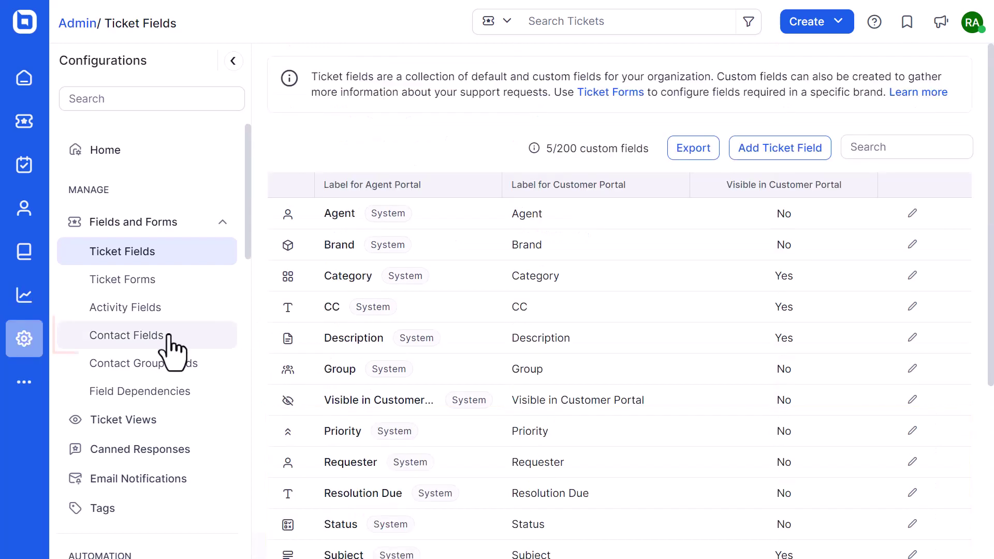
click(166, 338)
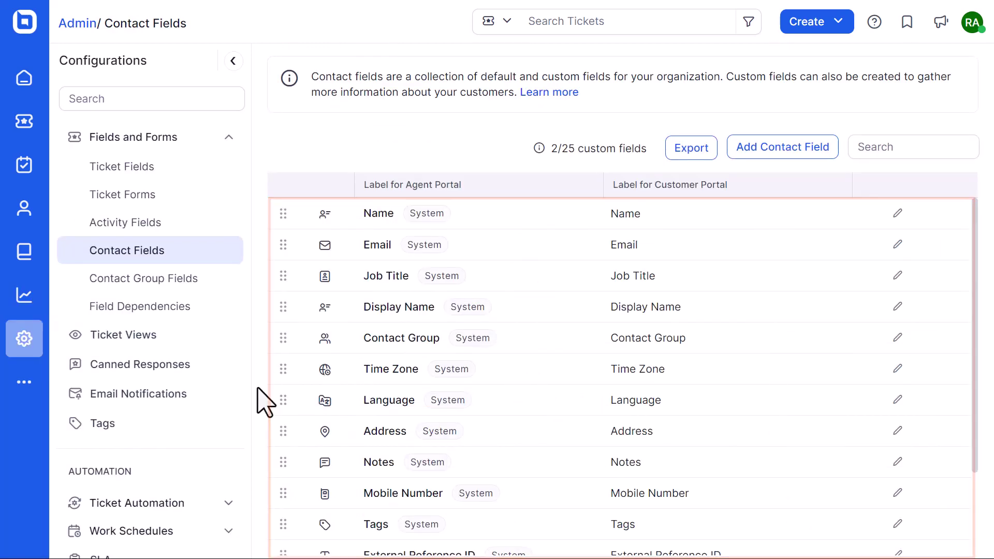
scroll(261, 399, down, 2)
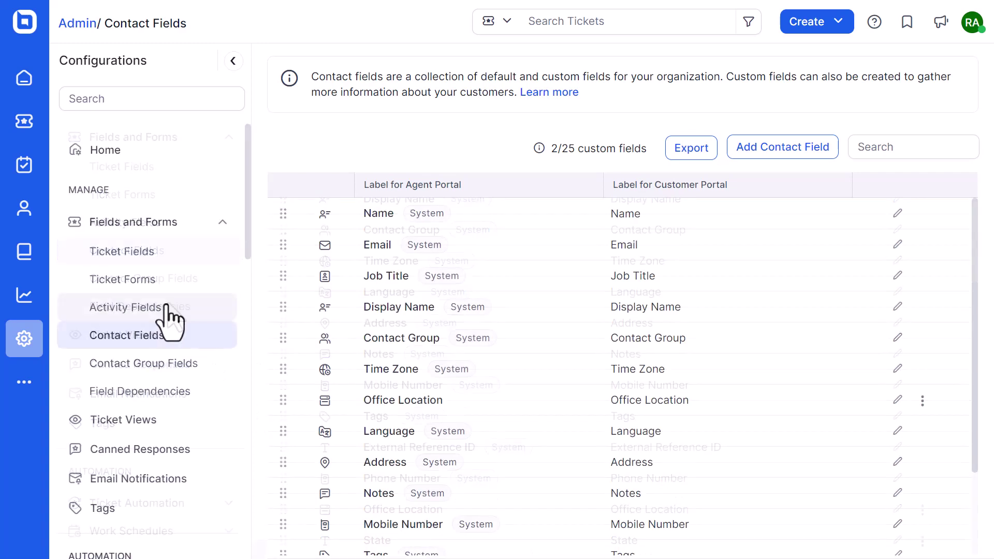
click(207, 308)
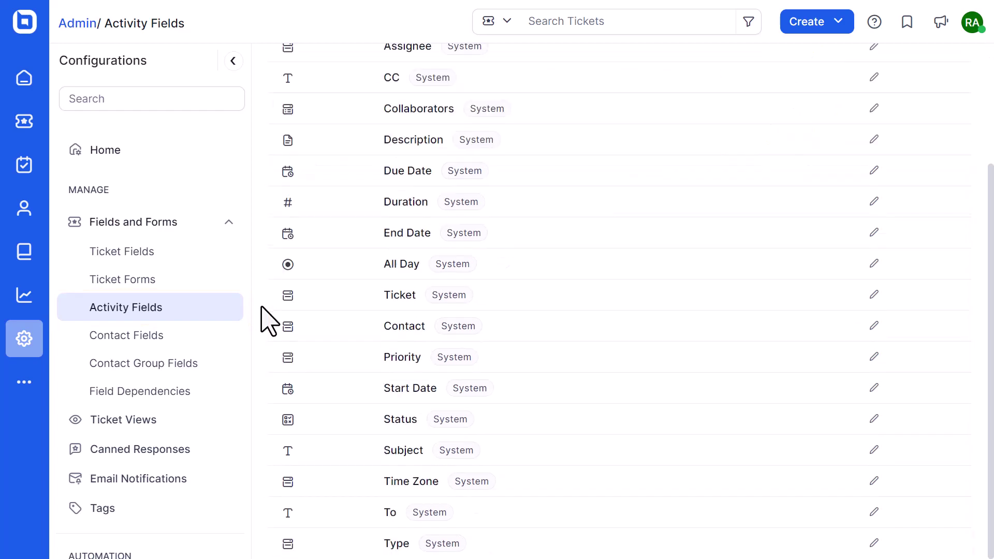
click(191, 388)
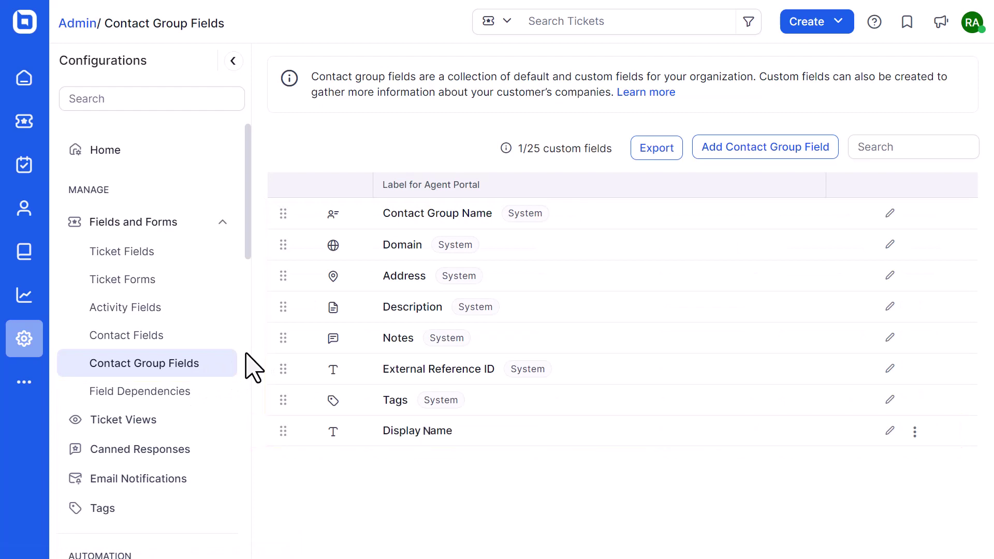
- Examine the system and custom fields in the ticket fields list, including Category and Type
click(174, 251)
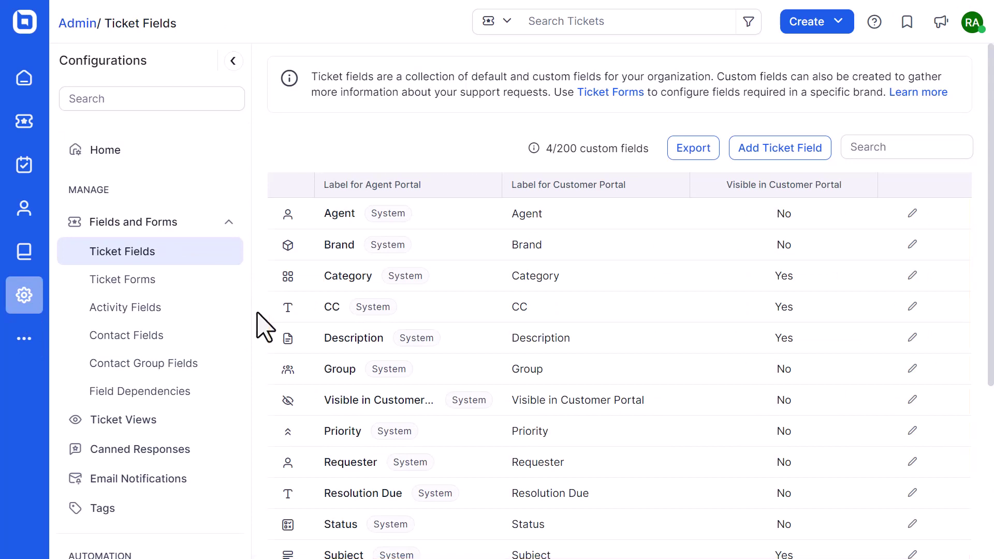
scroll(265, 326, down, 5)
scroll(265, 326, up, 5)
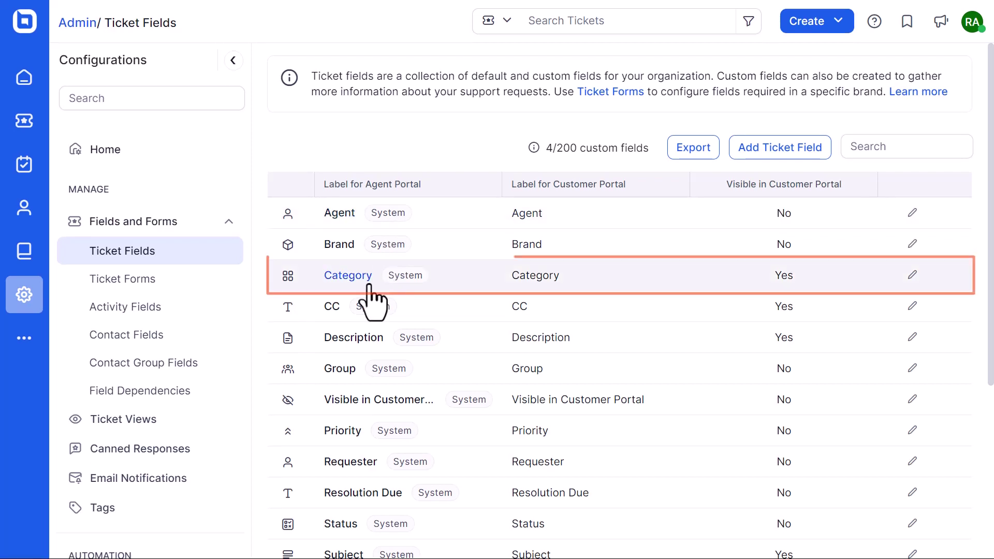
scroll(331, 492, down, 2)
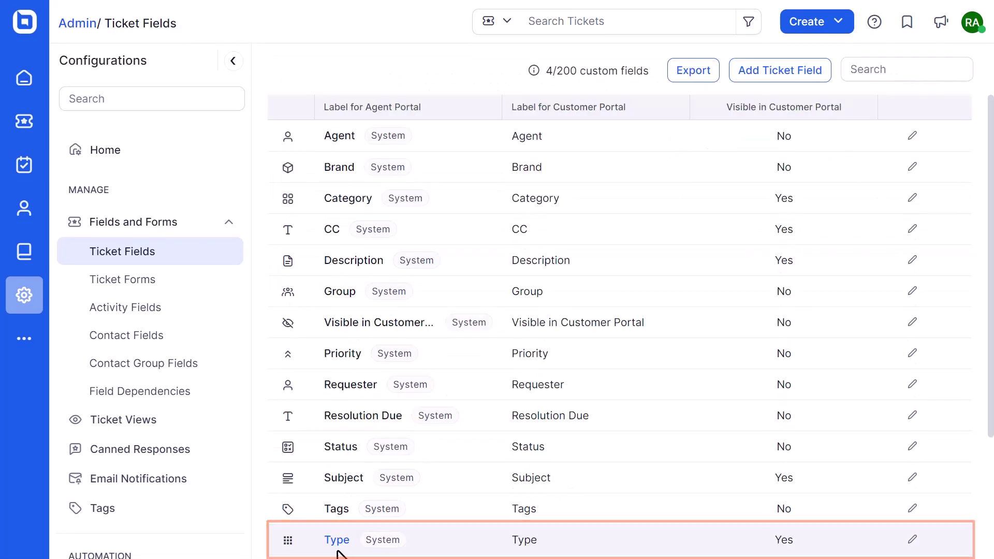
scroll(331, 538, down, 4)
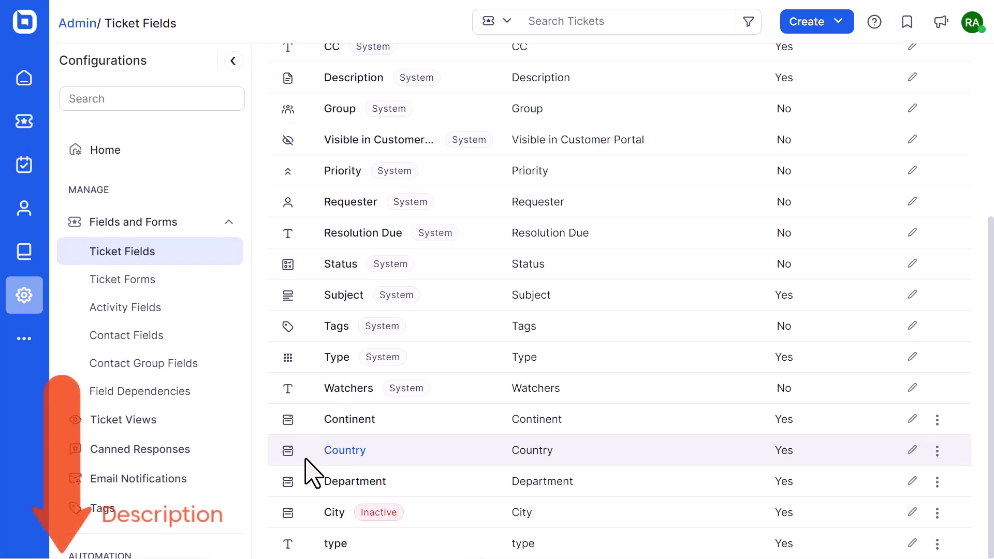
scroll(273, 270, up, 5)
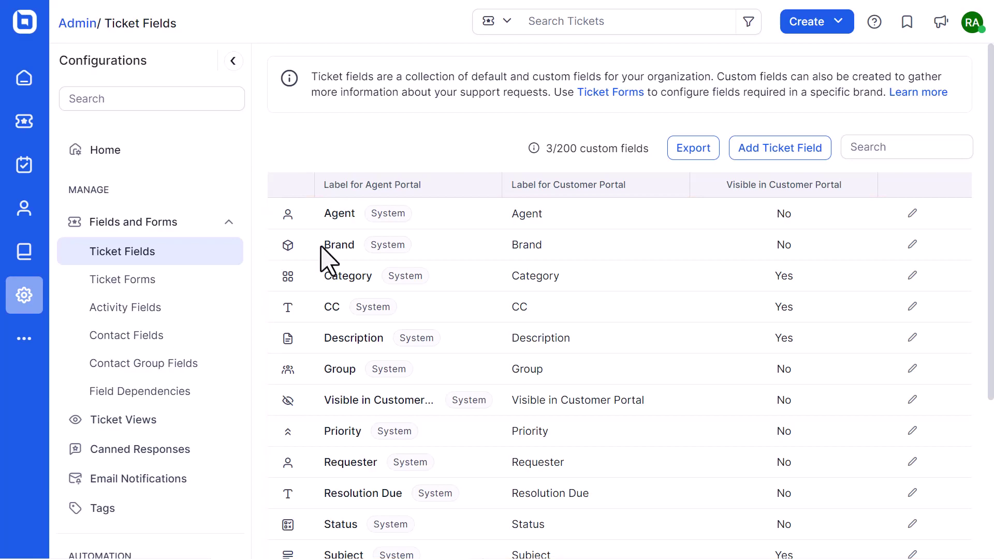
- Start a new single-line textbox ticket field labelled Type for both portals, with the API name type
click(800, 151)
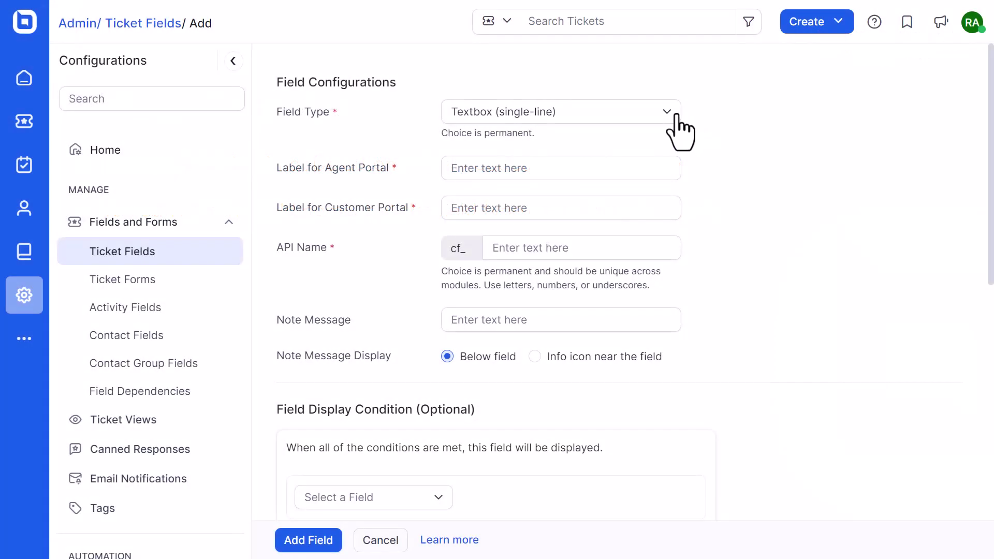
click(677, 126)
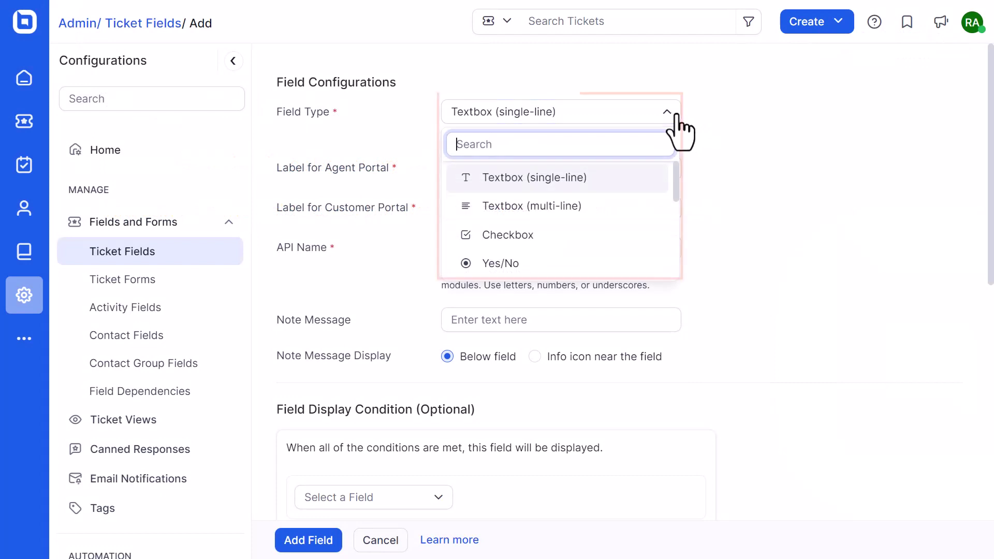
click(582, 179)
click(579, 171)
text(Type)
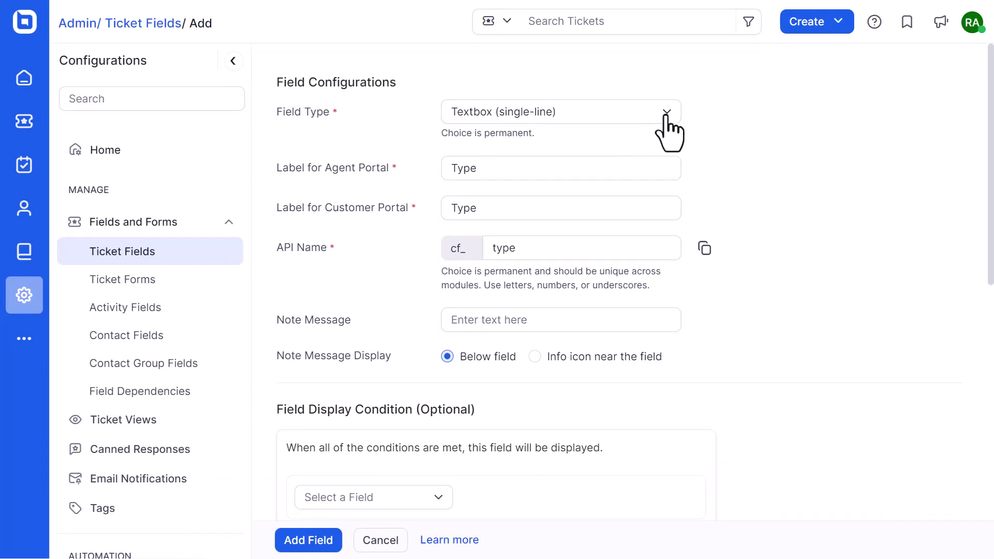
- Change the new ticket field's type to Regex
click(667, 121)
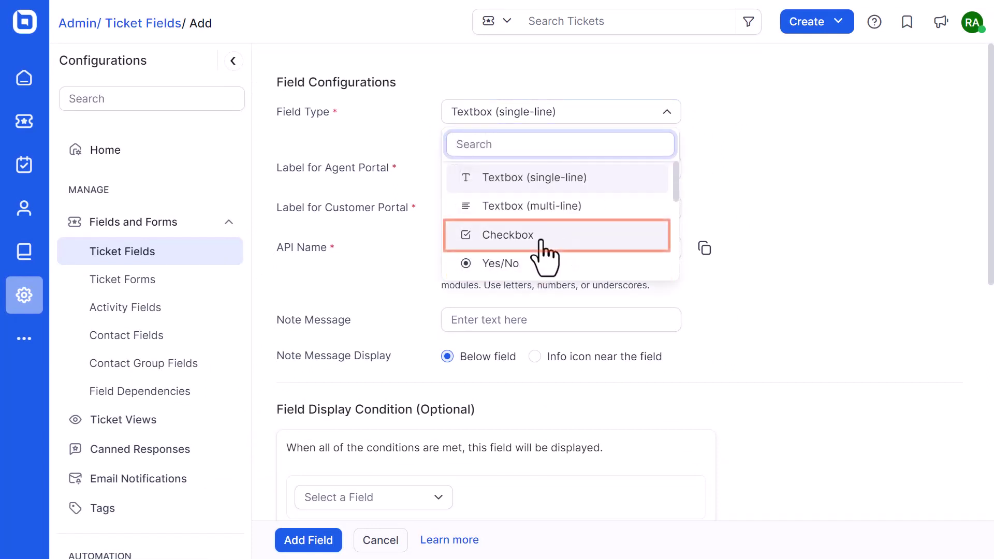
click(510, 263)
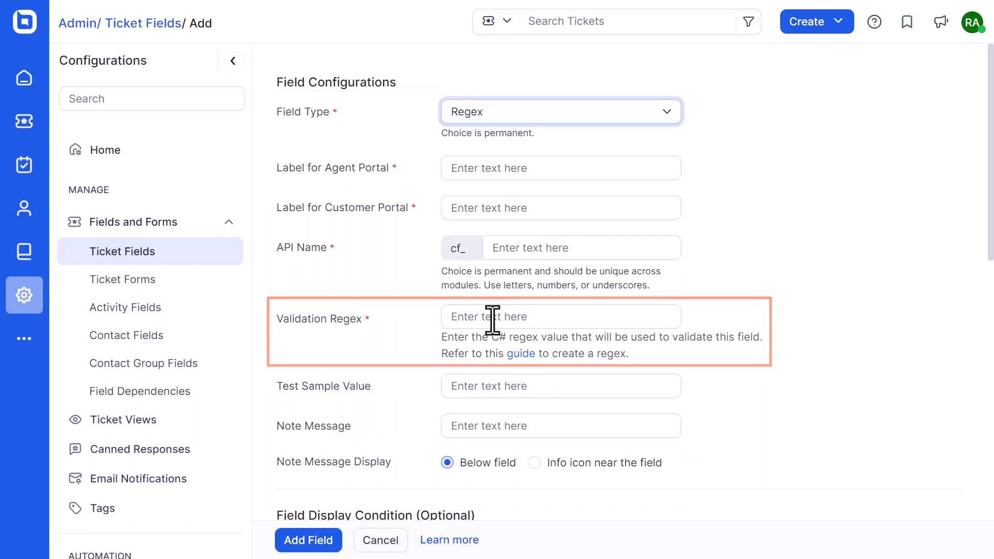
- Make the field visible at ticket creation, agent-editable after submission and mandatory for closing or solving, and enable Visible to user for the customer portal
scroll(532, 497, down, 10)
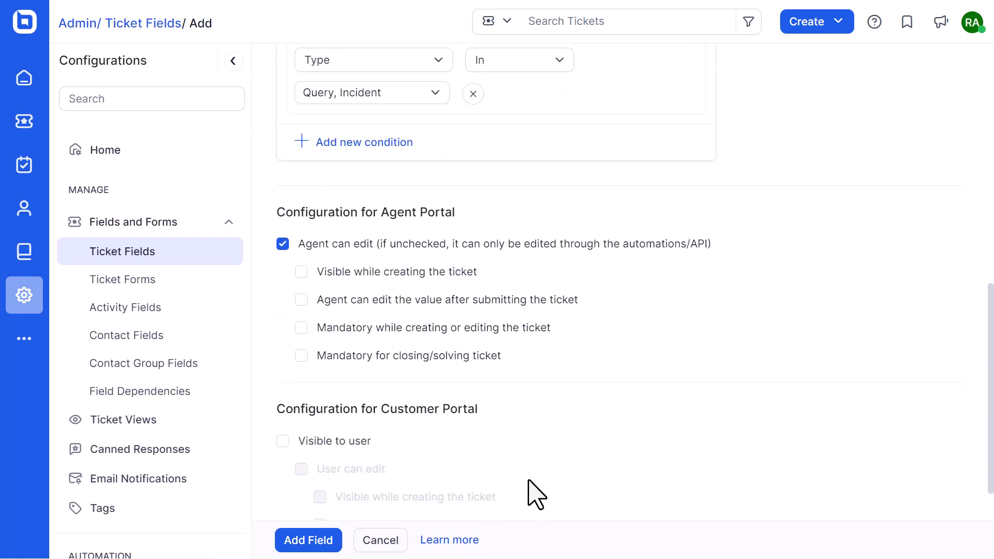
scroll(529, 480, down, 1)
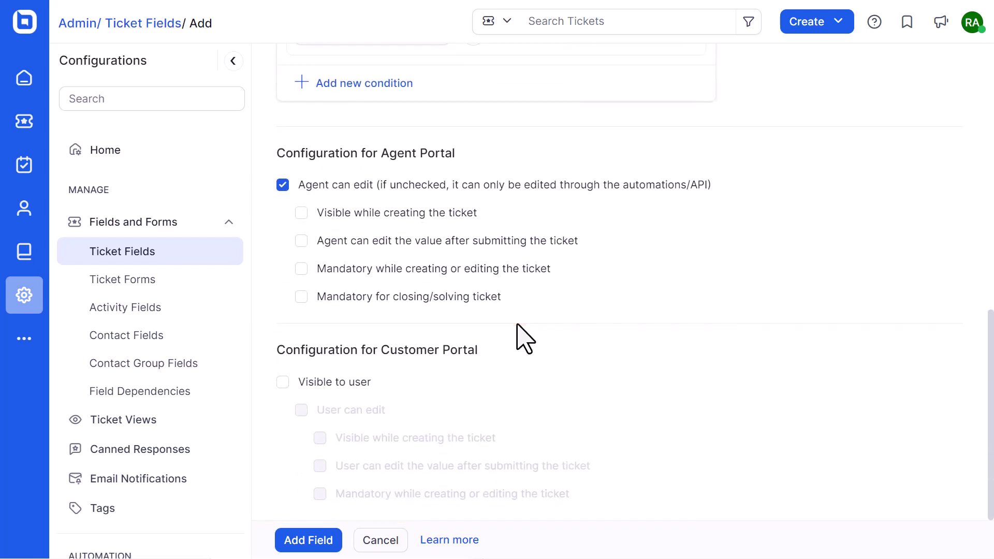
click(301, 212)
click(301, 240)
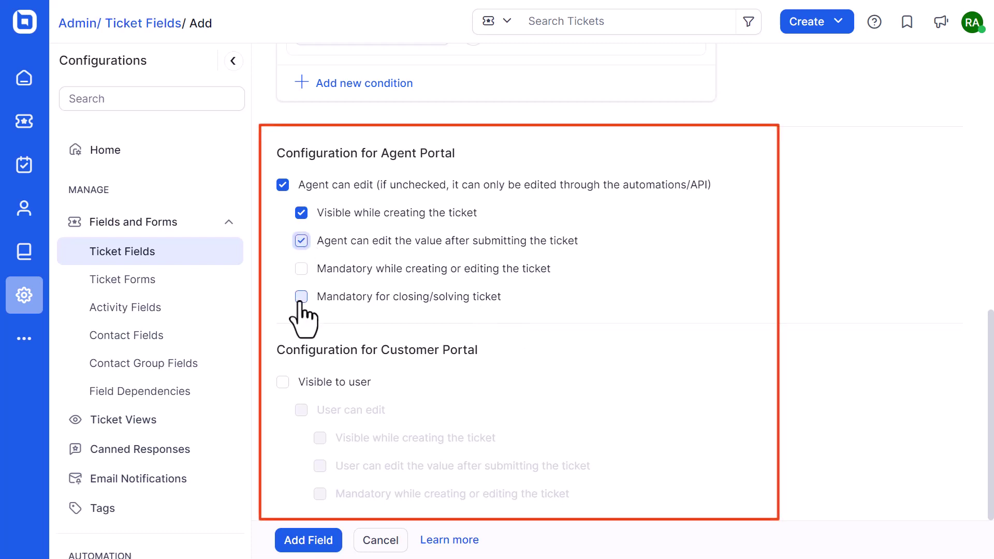
click(301, 297)
click(283, 382)
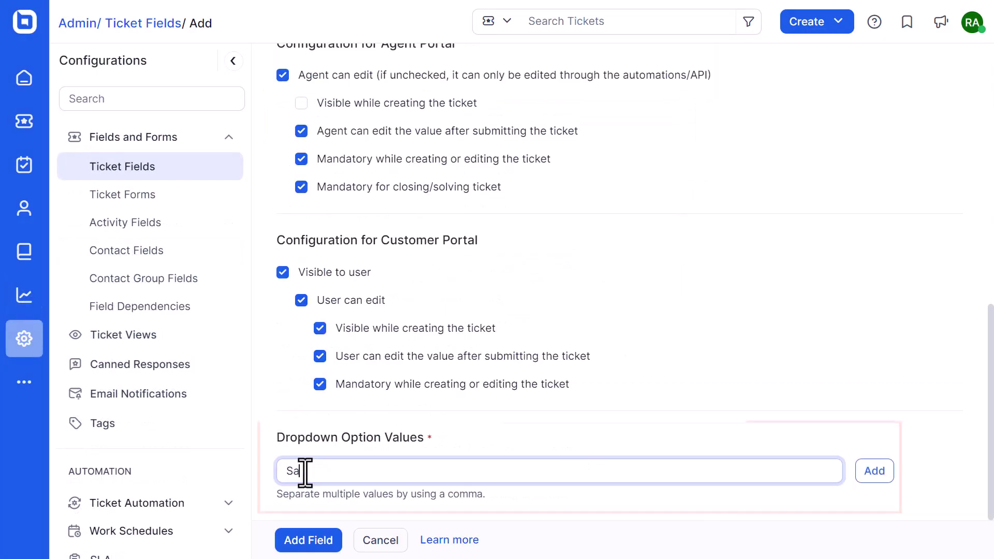
- Add the dropdown option values Sales, HR and IT and save the new ticket field
text(les)
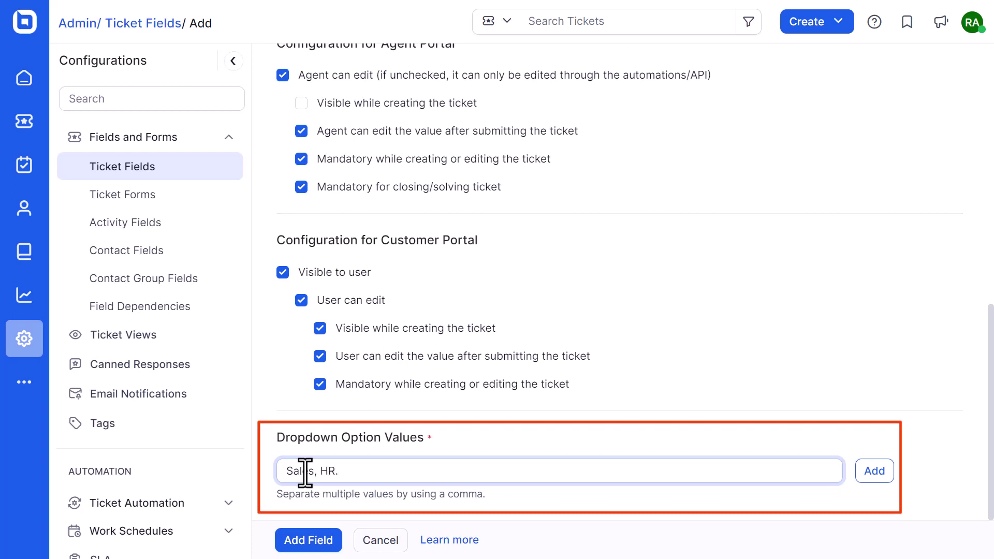
text(, HR, IT)
key(Return)
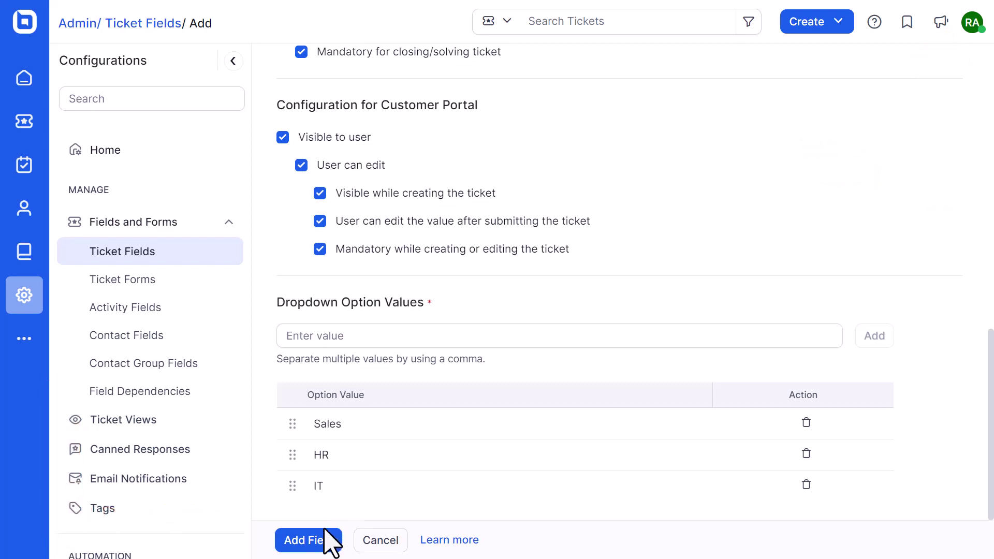
click(324, 528)
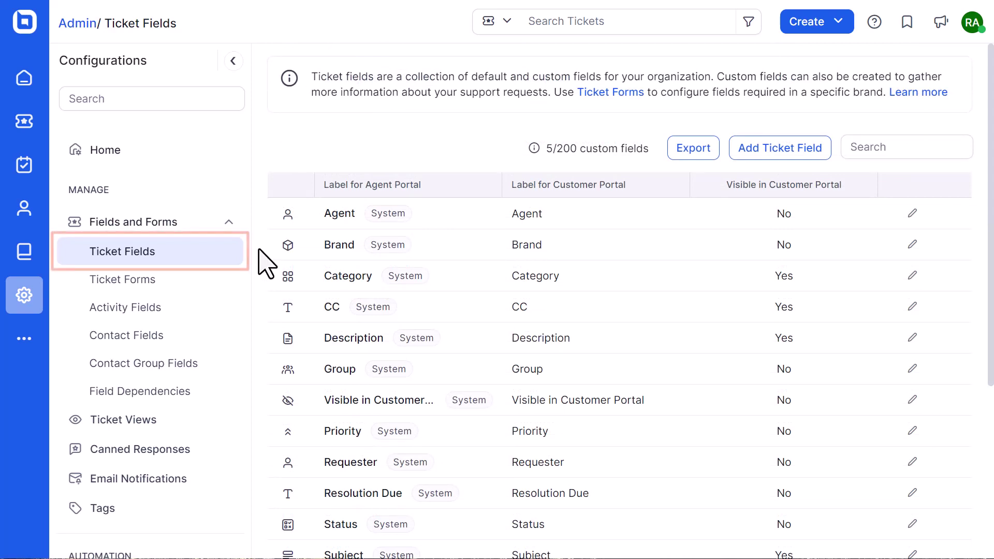
- Permanently delete the custom City ticket field
scroll(865, 526, down, 5)
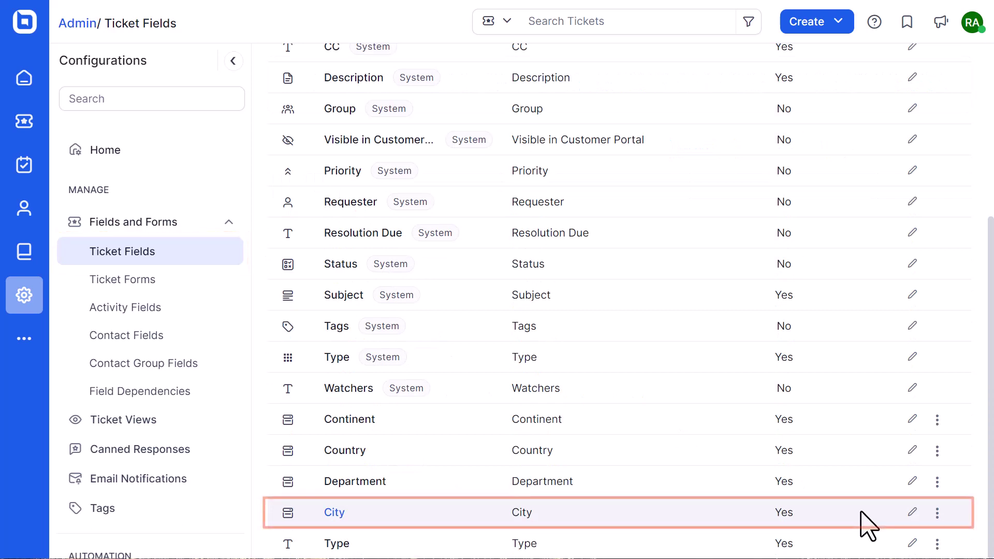
click(936, 513)
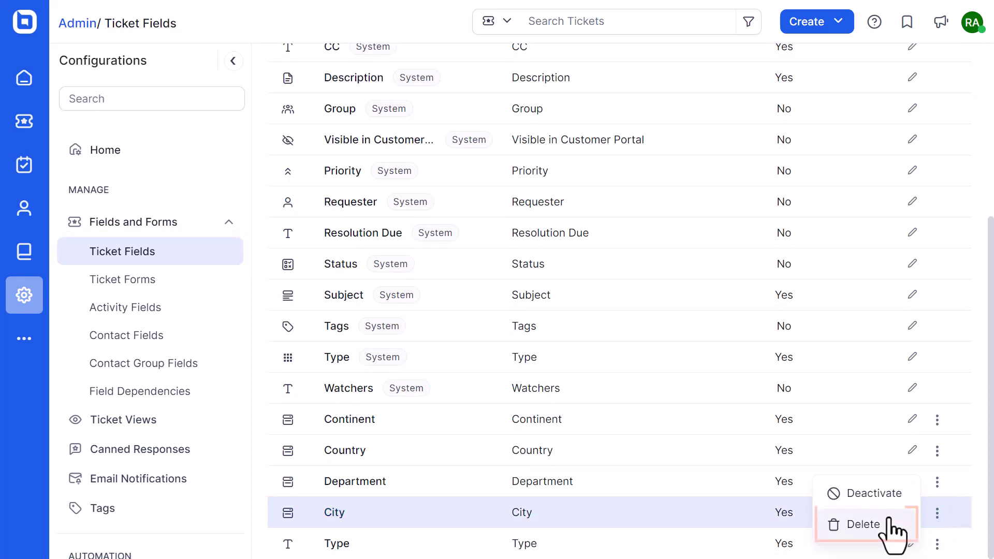
click(866, 525)
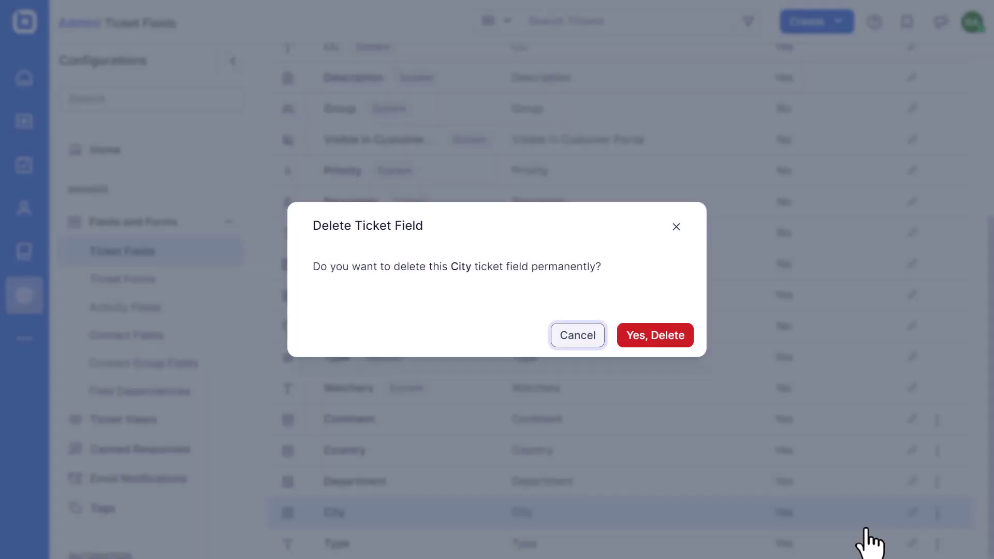
click(657, 340)
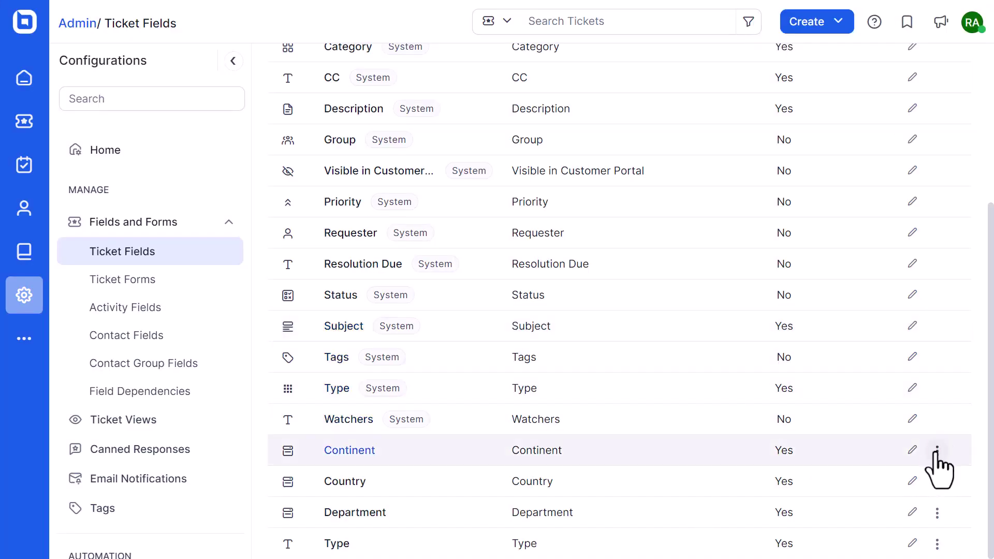
- Deactivate the custom Continent ticket field
click(936, 451)
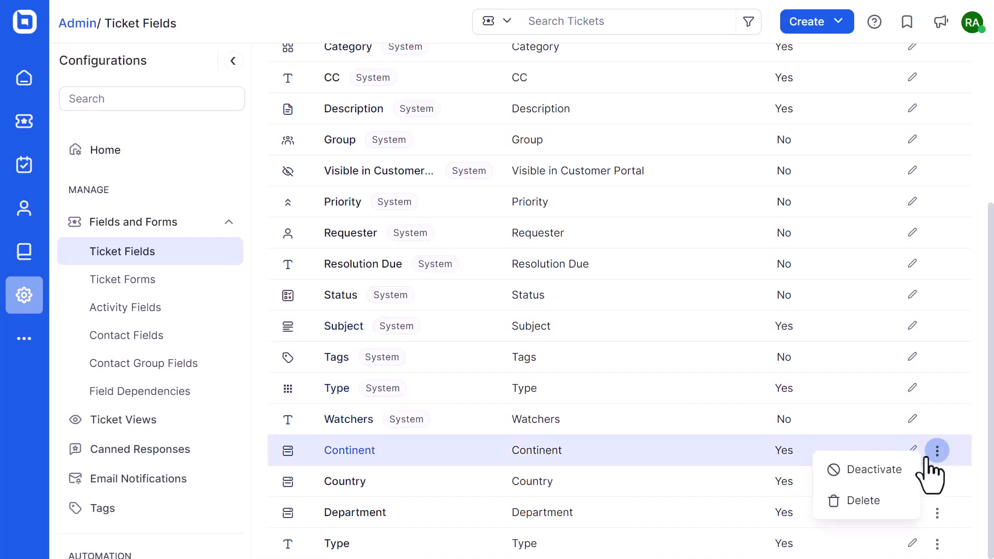
click(870, 470)
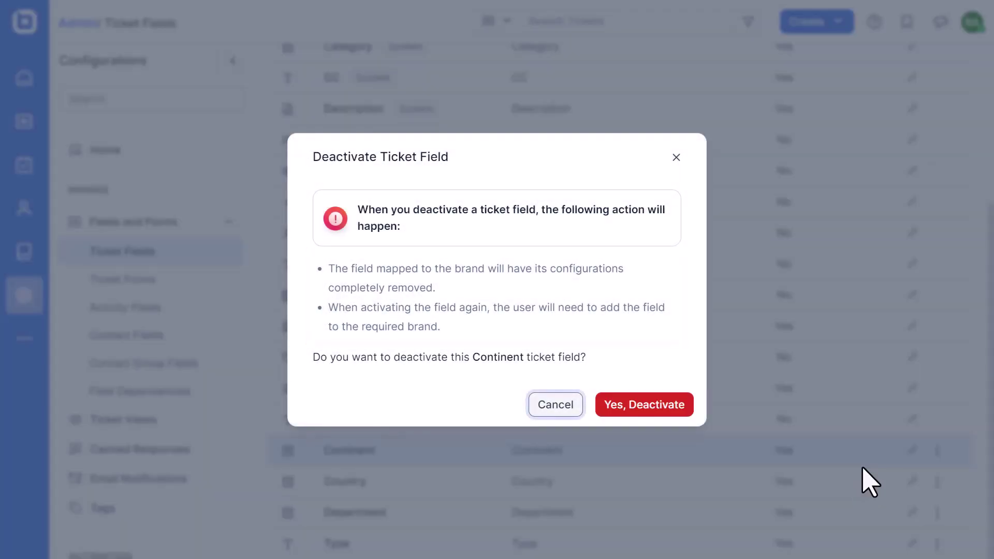
click(647, 412)
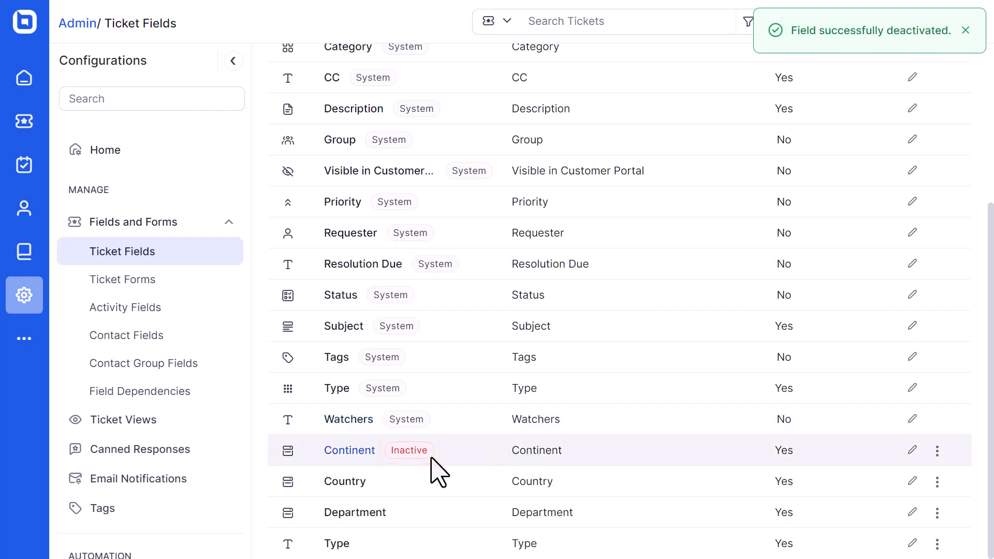
- Reactivate the inactive custom Continent ticket field
click(937, 449)
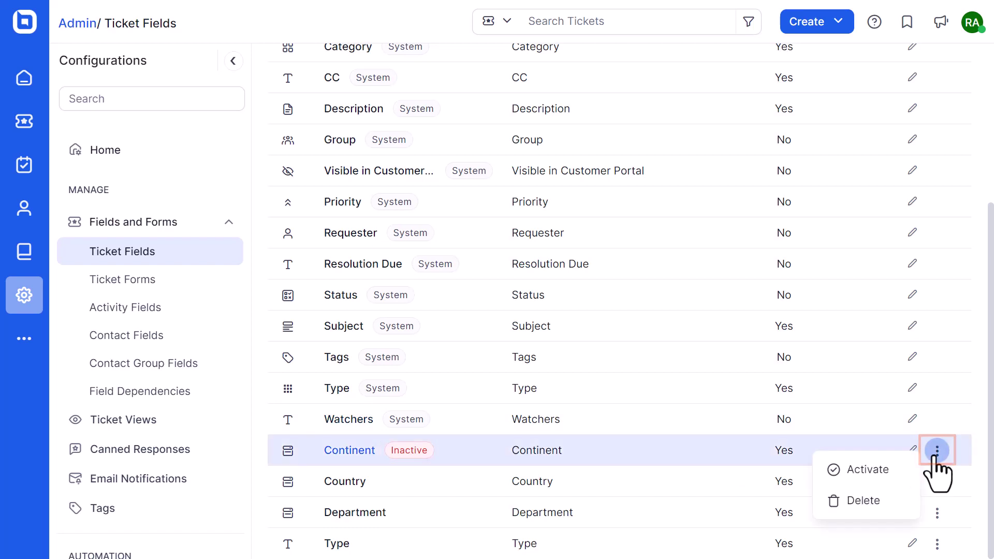
click(889, 471)
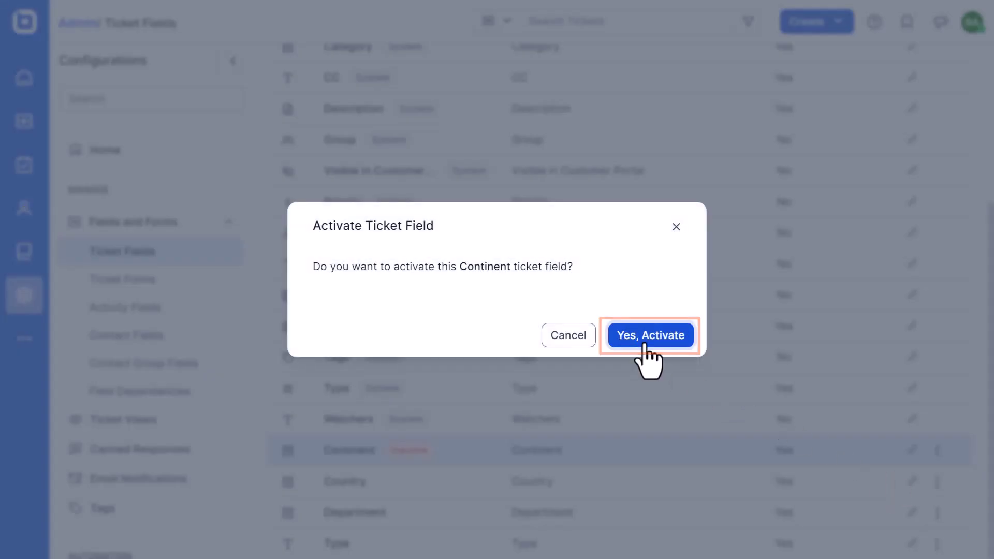
click(647, 335)
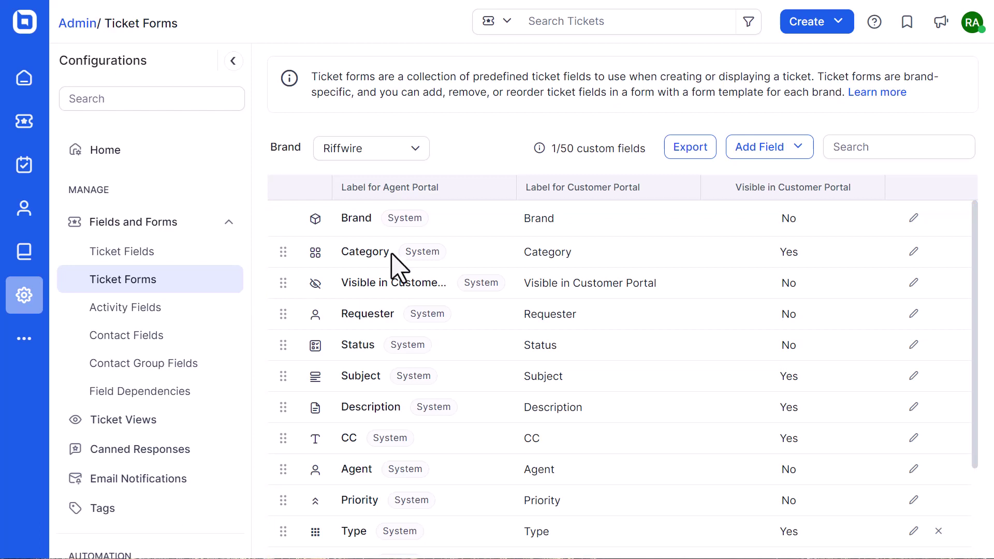
- Add the existing Country field and the text-type Department field (cf_departmentid) to the Riffwire brand's ticket form
click(774, 148)
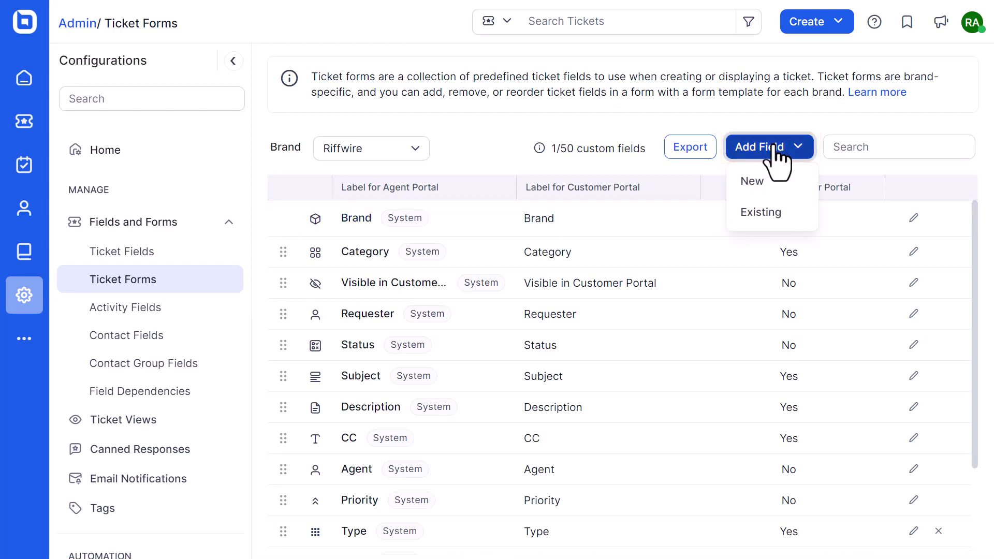
click(774, 171)
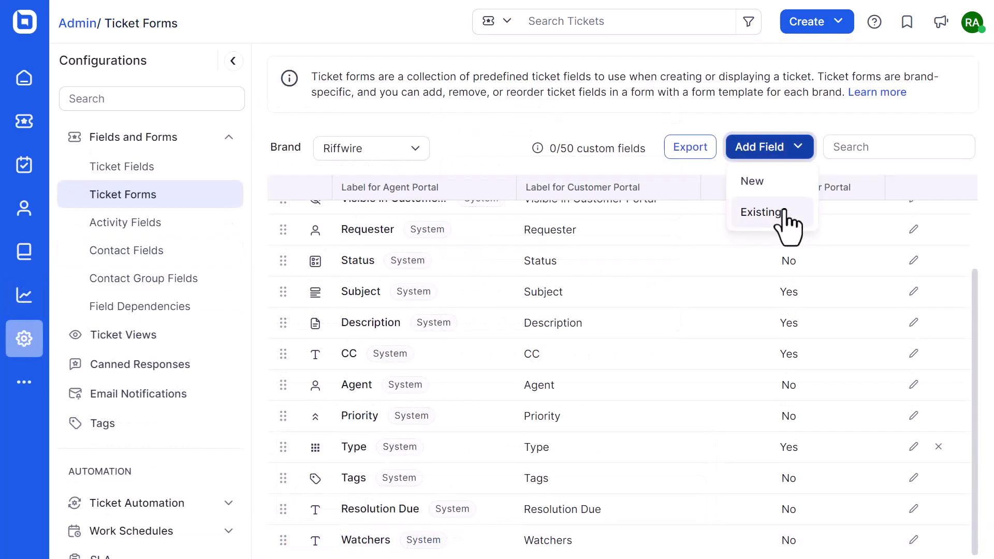
click(783, 213)
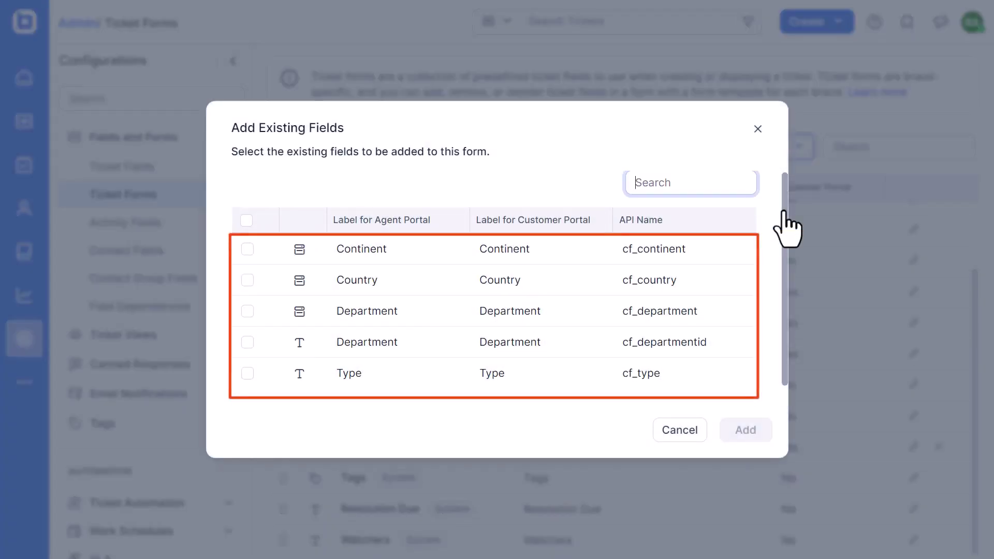
click(248, 280)
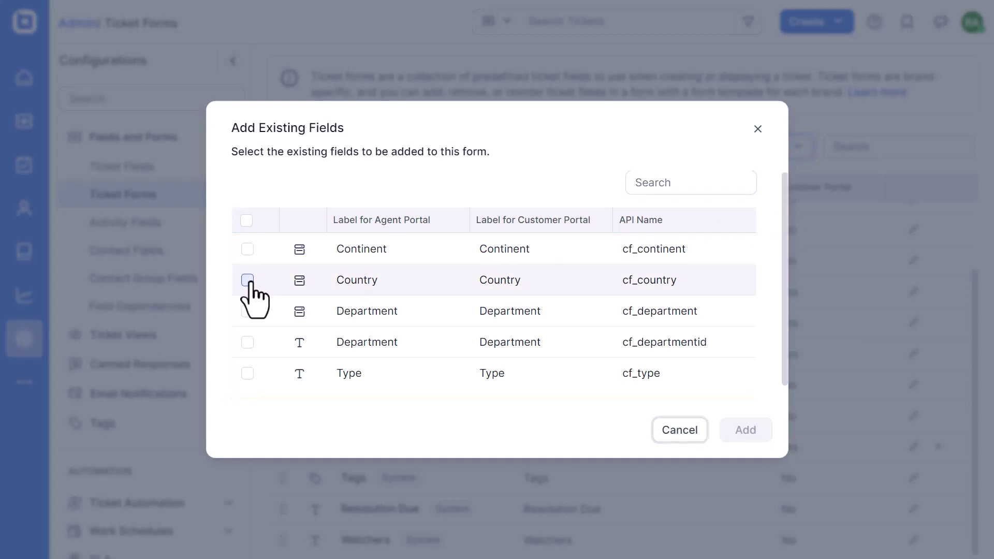
click(247, 342)
click(732, 432)
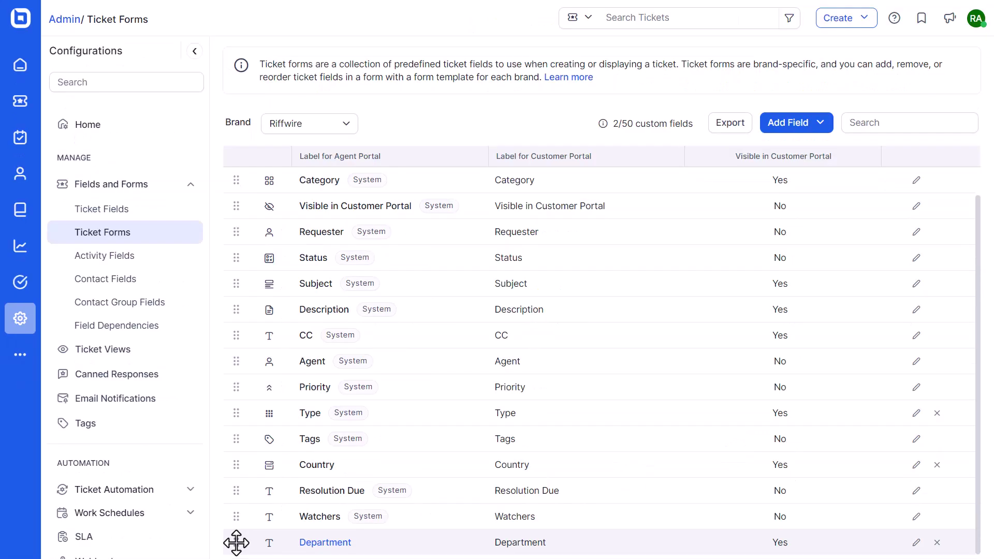
- Move the Department field directly above Country in the ticket form, save the order, and remove Country from the form
drag(236, 539, 230, 458)
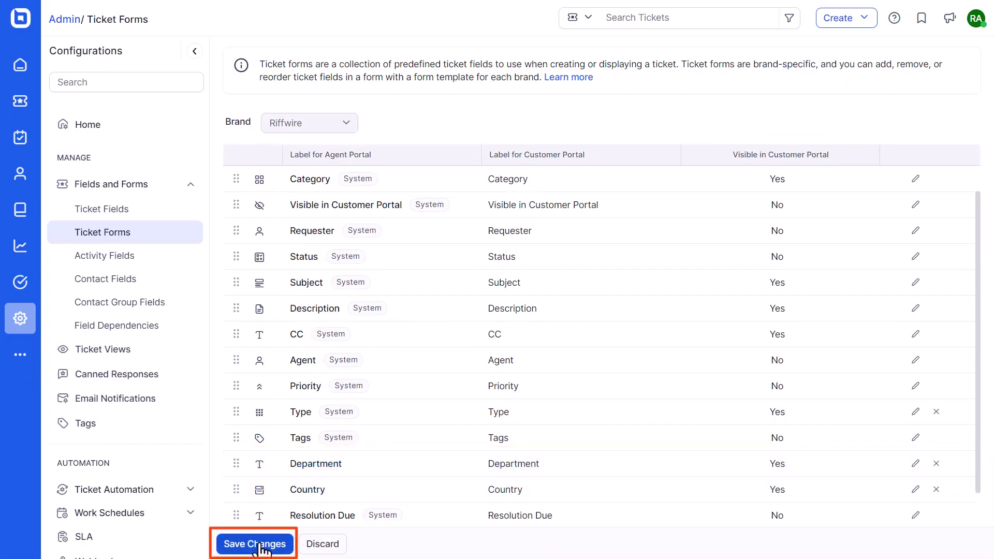
click(260, 544)
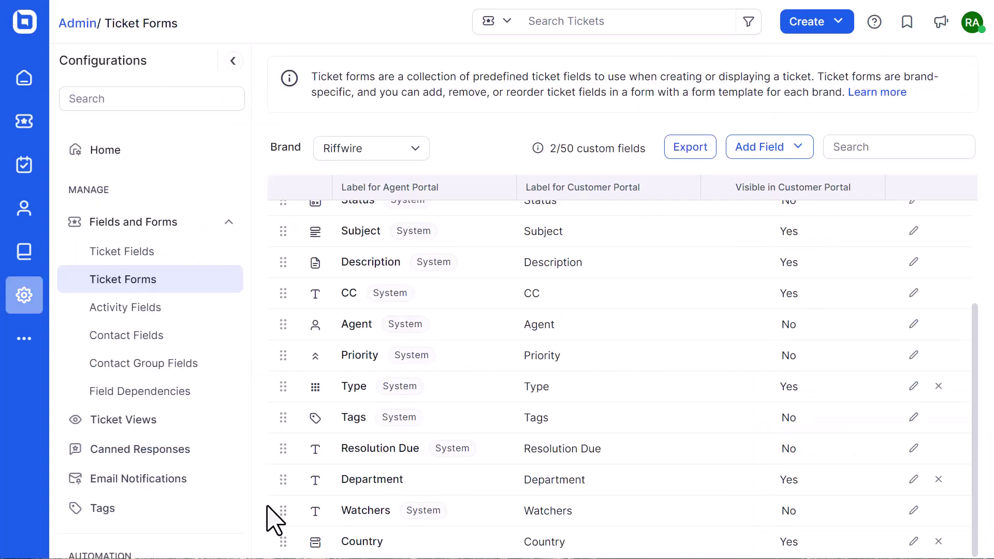
click(938, 541)
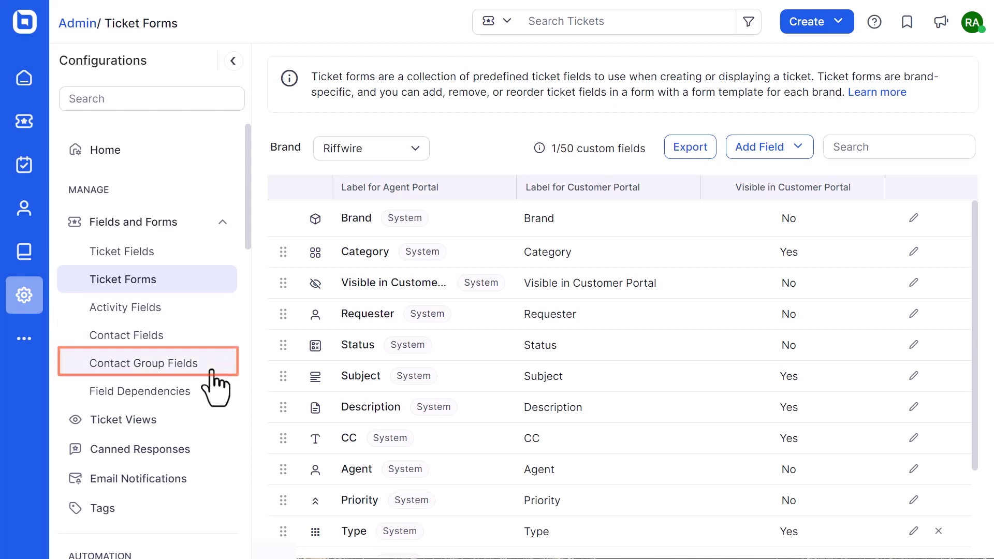
- Review the default activity fields and the list of contact fields
click(198, 313)
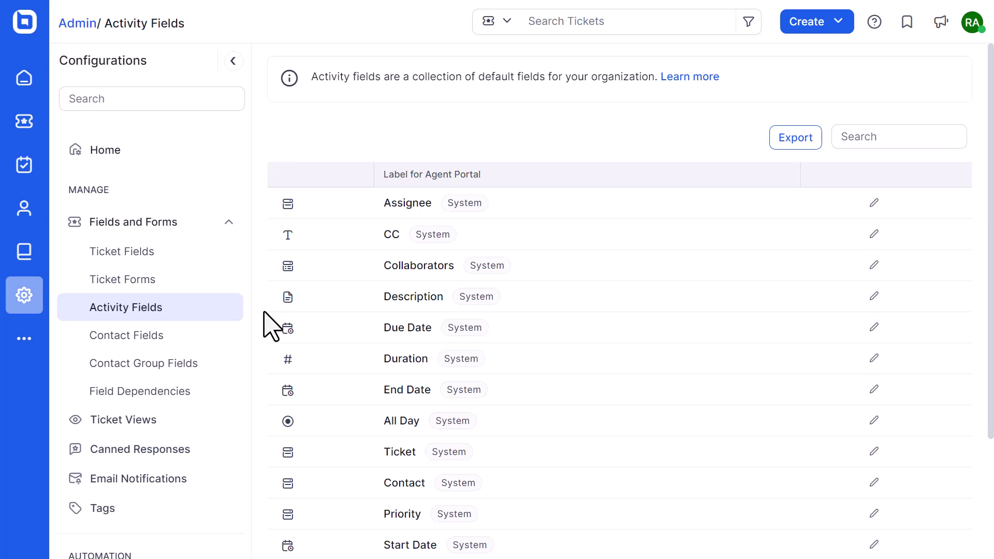
click(209, 335)
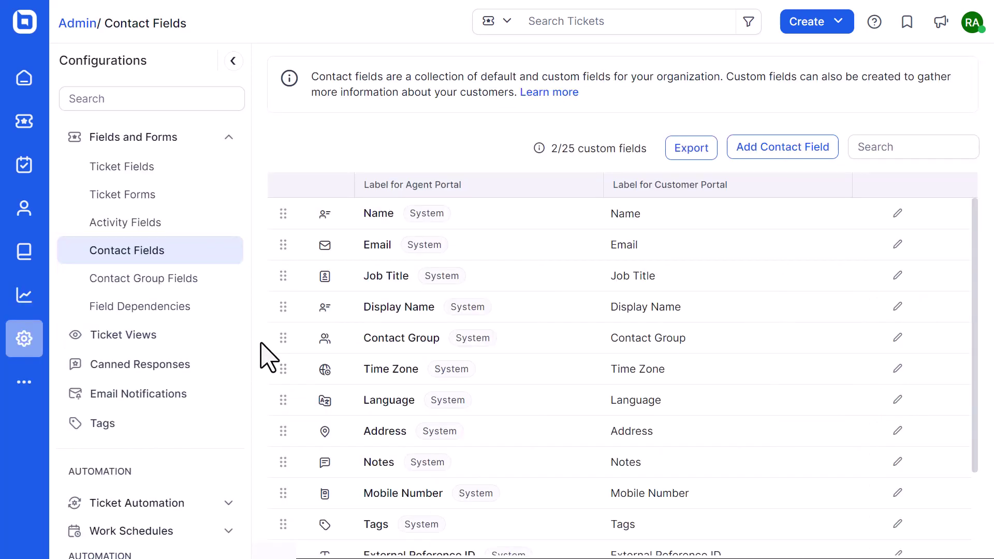
scroll(261, 403, down, 2)
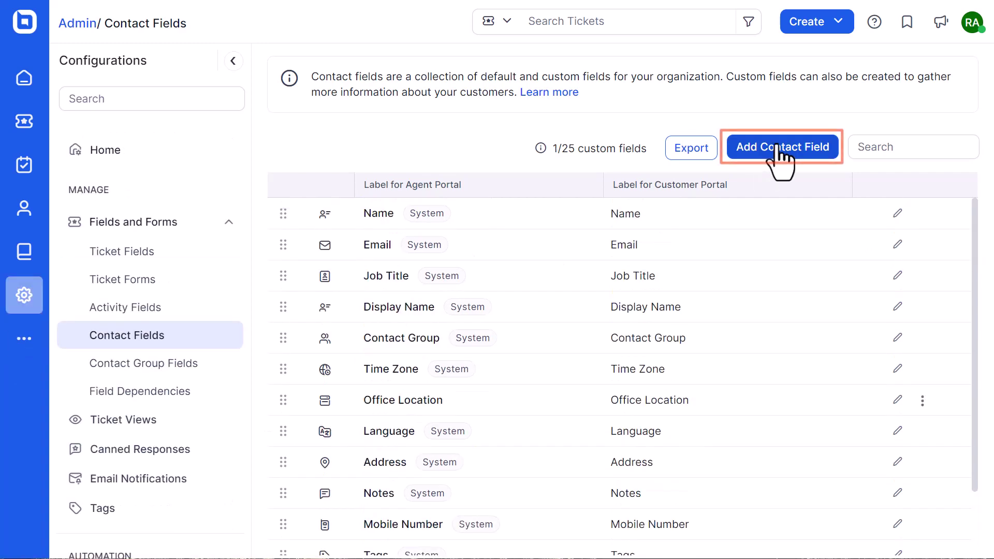
- Create a single-line textbox contact field labelled State, displayed when Office Location is in two selected values, and save it
click(777, 150)
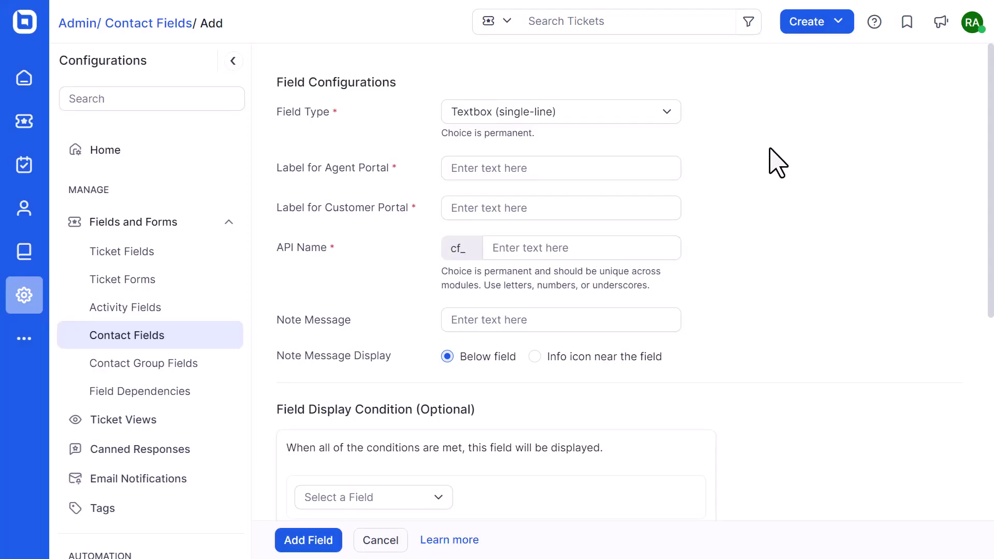
click(538, 180)
text(State)
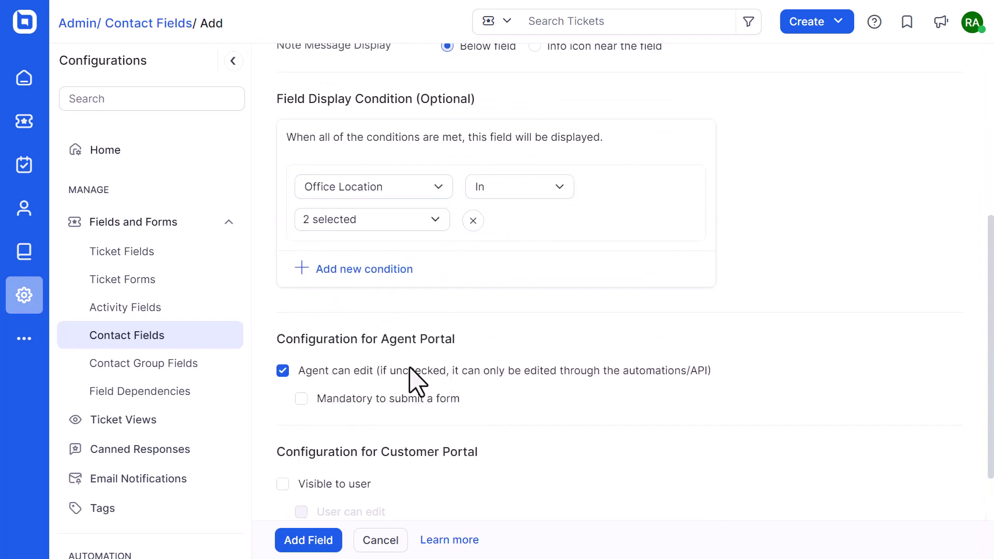
scroll(417, 382, down, 2)
click(288, 541)
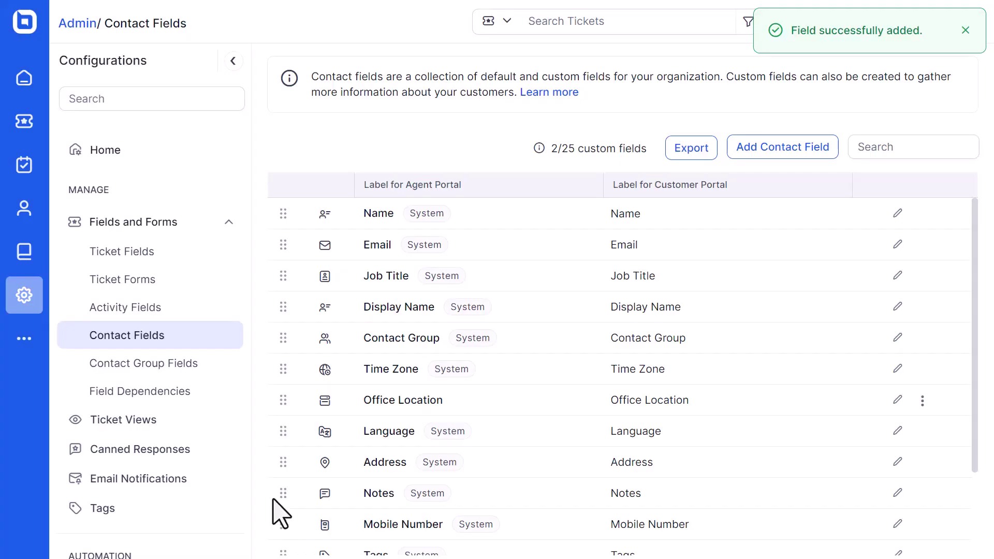
- Create a single-line textbox contact group field labelled Display name with API name cf_display_name and save it
click(239, 363)
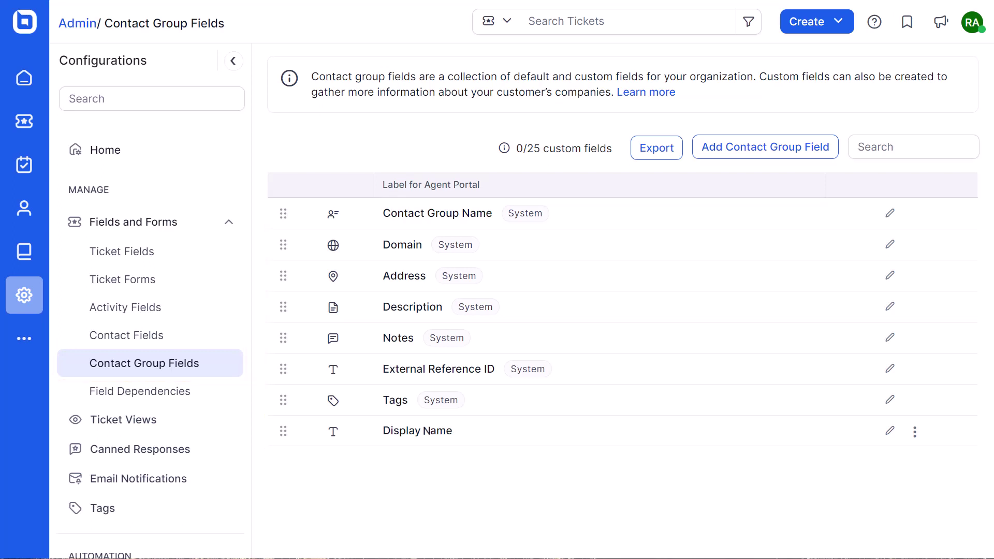
click(787, 153)
text(Display name)
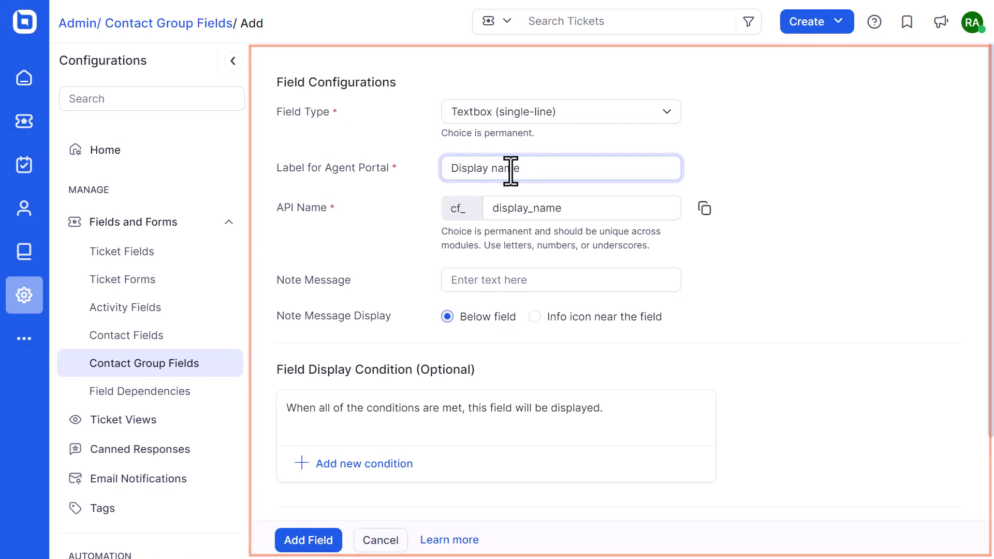
scroll(479, 328, down, 2)
click(308, 540)
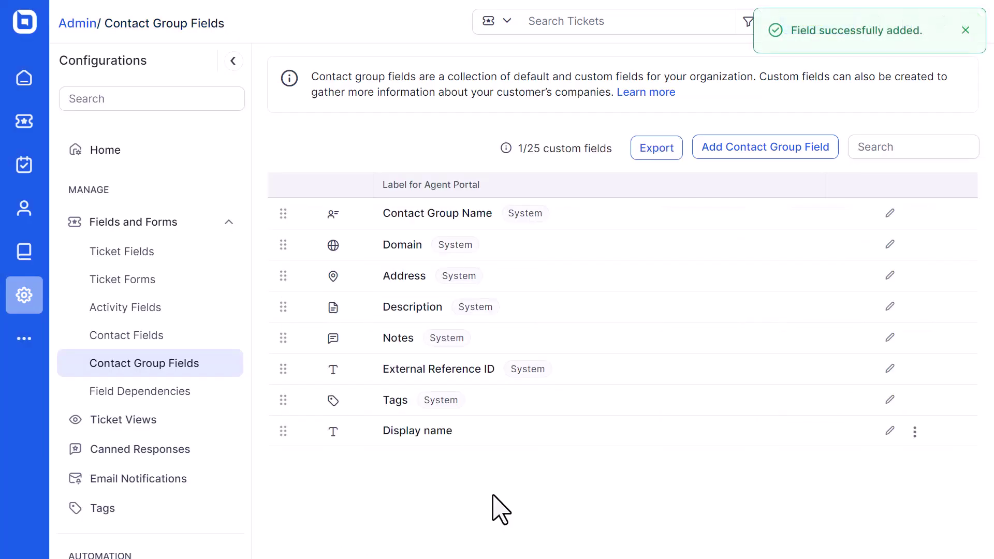